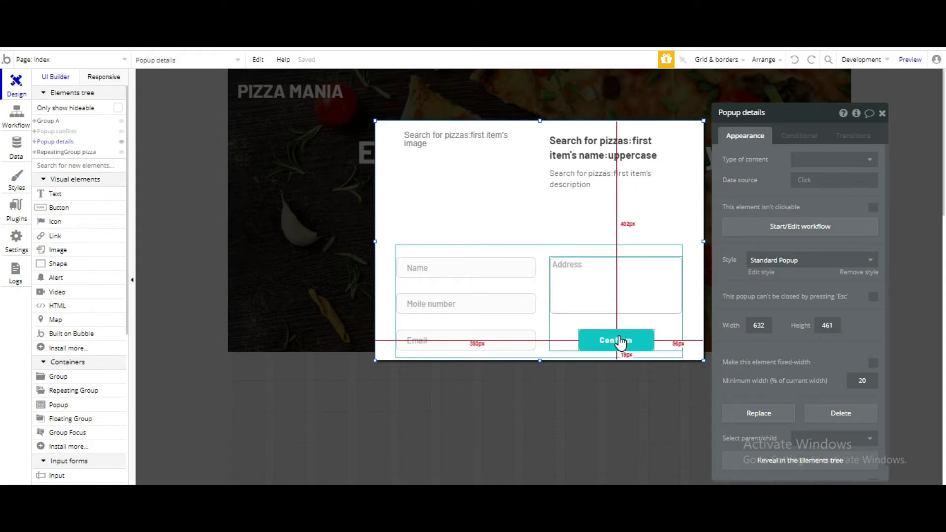
Step: Open the Confirm button's click workflow, which shows Show Popup confirm and Hide Popup details
{"action": "left_click", "coordinate": [638, 383]}
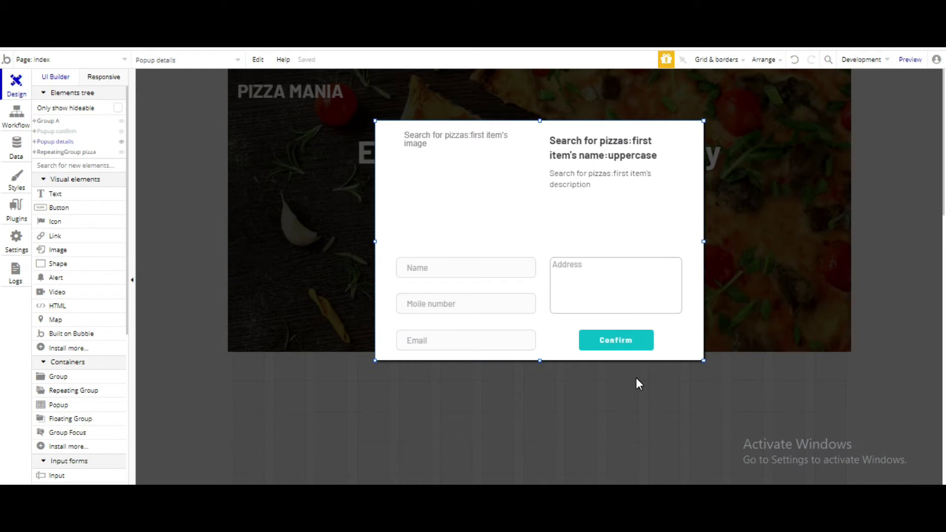
{"action": "double_click", "coordinate": [624, 344]}
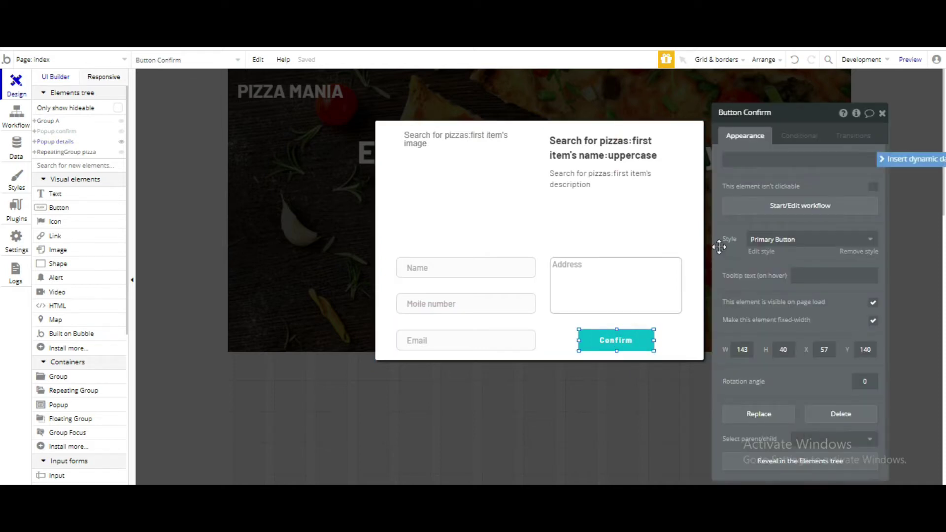
{"action": "left_click", "coordinate": [787, 206]}
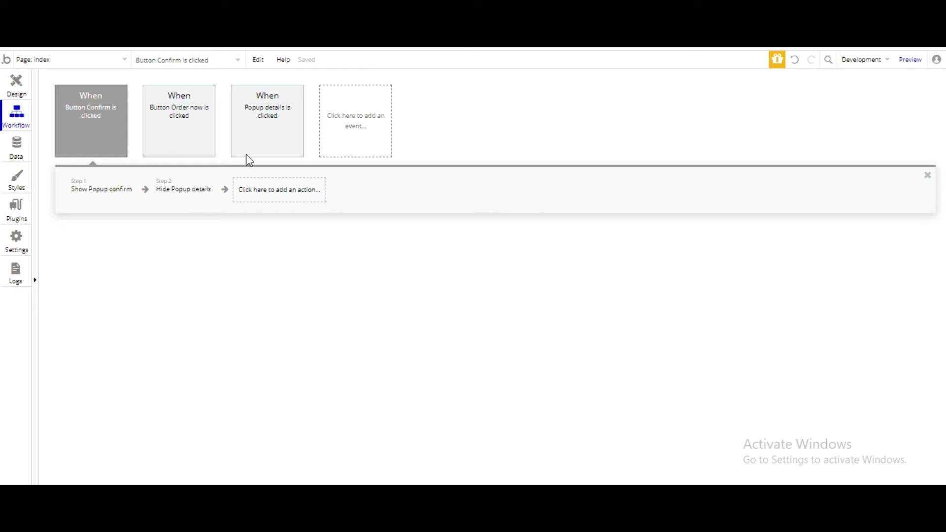
Step: Add a Send email action as step 3 of the Confirm workflow and center its panel
{"action": "left_click", "coordinate": [251, 190]}
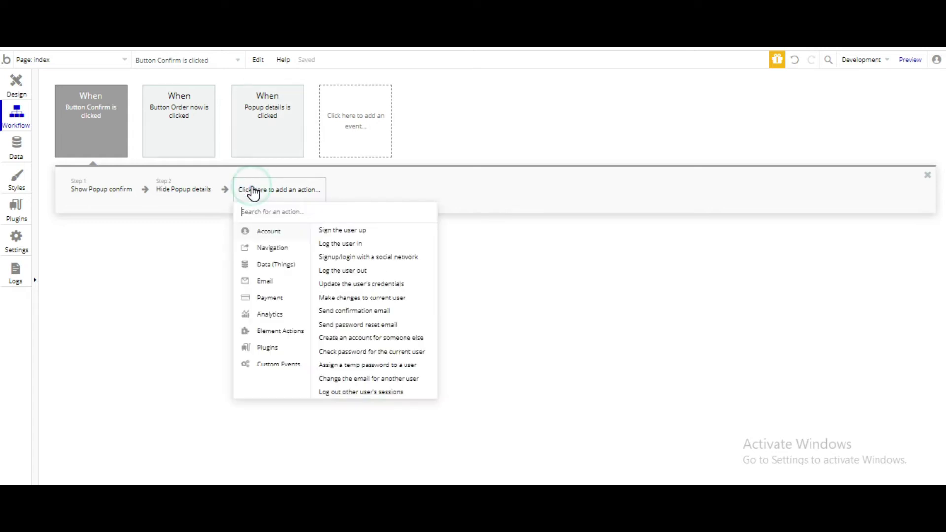
{"action": "type", "text": "sen"}
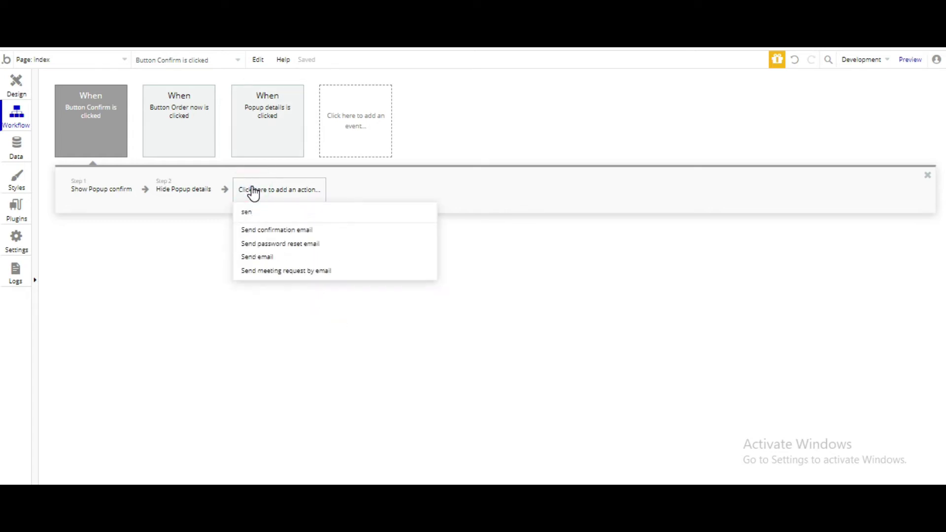
{"action": "left_click", "coordinate": [260, 257]}
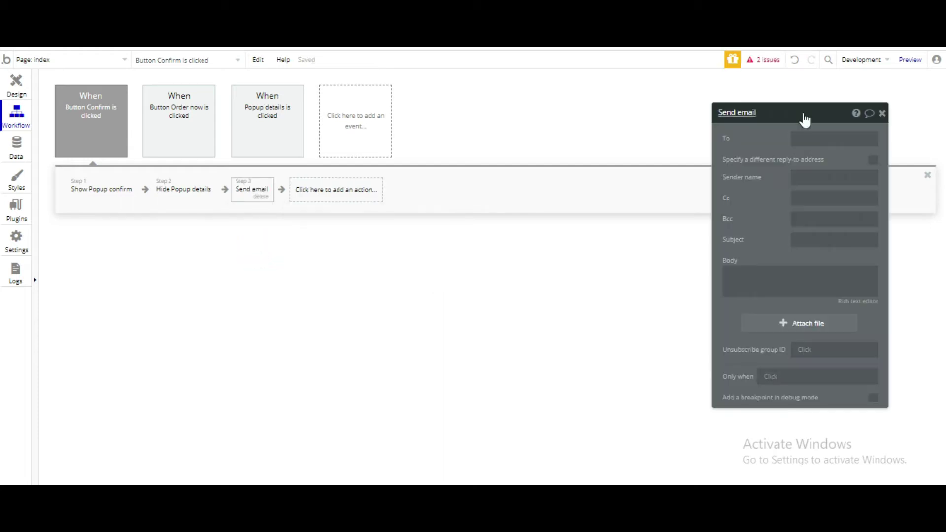
{"action": "left_click_drag", "start_coordinate": [805, 120], "coordinate": [534, 124]}
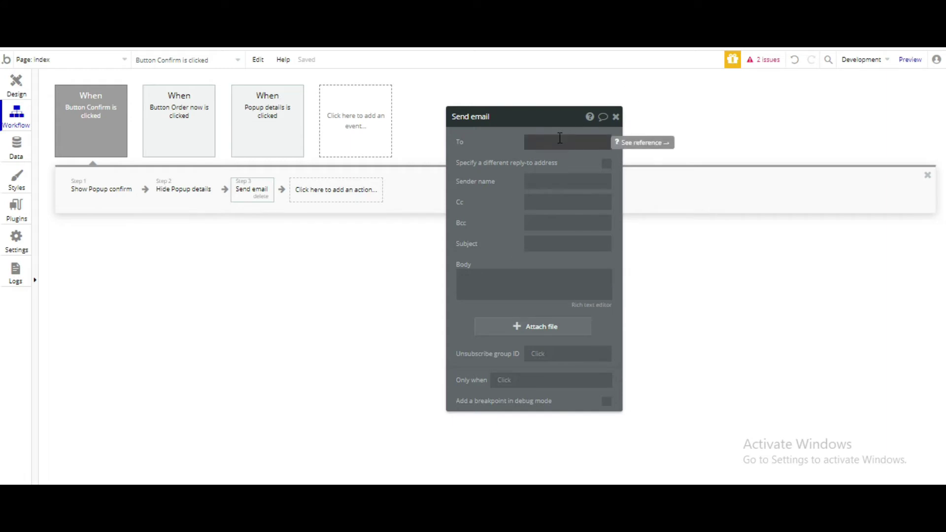
Step: Set the email's To field to the dynamic value Input Email's value
{"action": "left_click", "coordinate": [560, 138]}
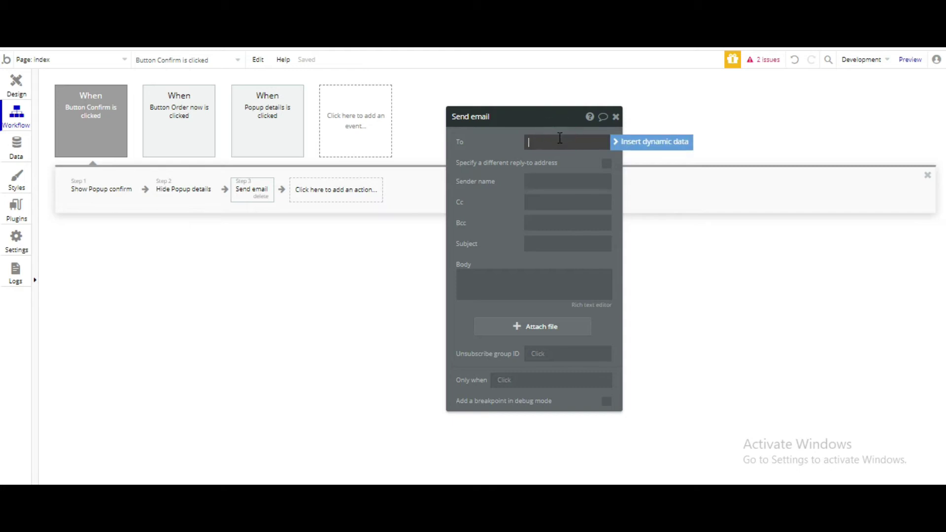
{"action": "left_click", "coordinate": [637, 142]}
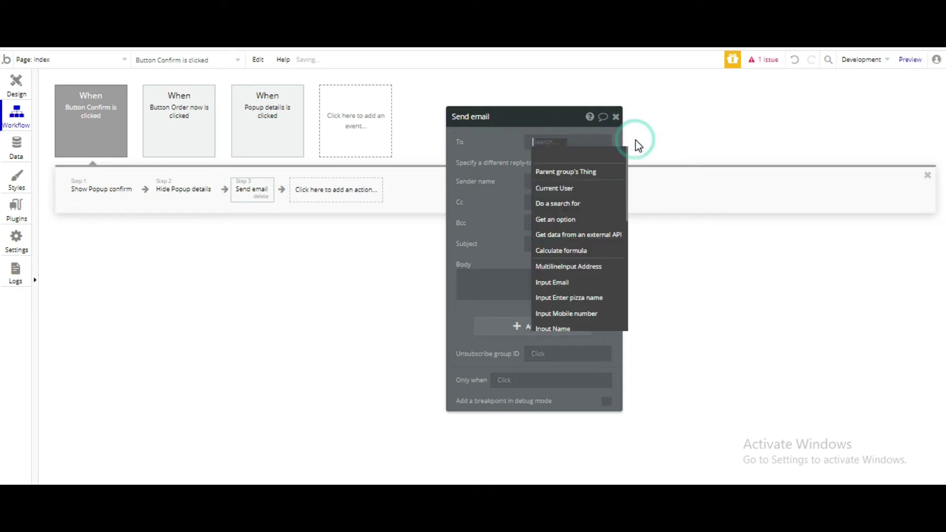
{"action": "left_click", "coordinate": [564, 285]}
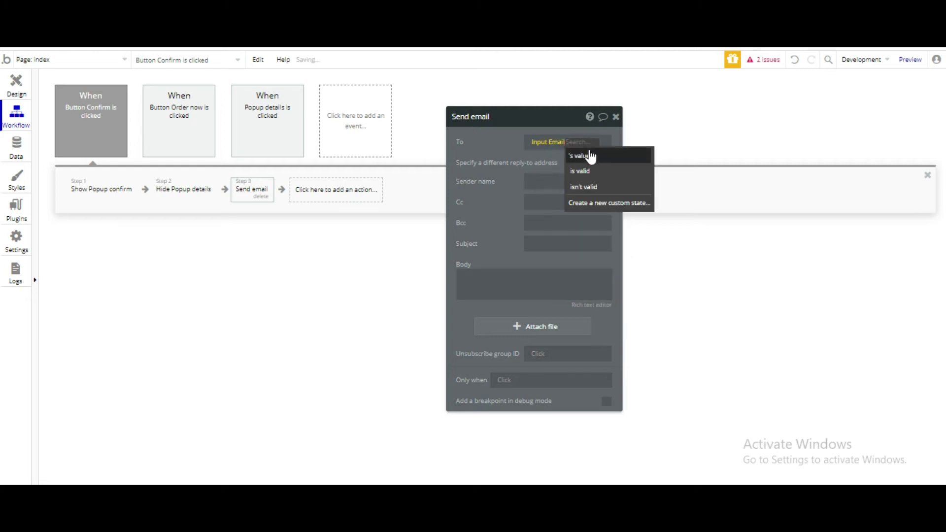
{"action": "left_click", "coordinate": [589, 158]}
{"action": "left_click", "coordinate": [575, 160]}
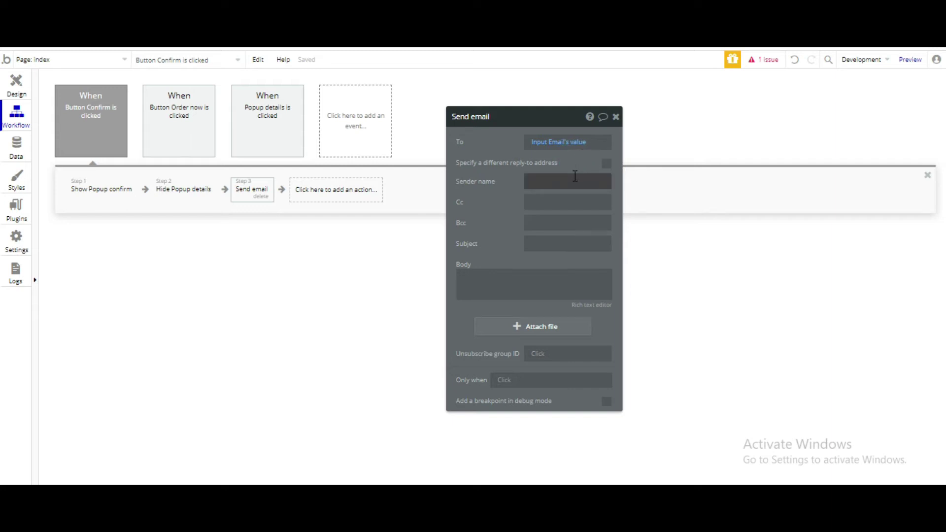
Step: Enter sender name 'Pizzas' and subject 'Pizzamania order successful' for the customer email
{"action": "left_click", "coordinate": [575, 178]}
{"action": "type", "text": "P"}
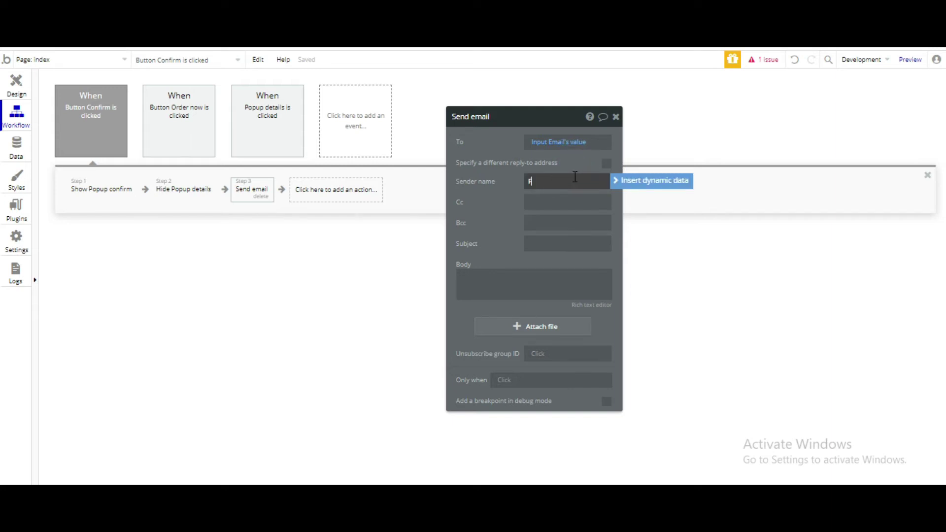
{"action": "type", "text": "izzas"}
{"action": "left_click", "coordinate": [498, 202]}
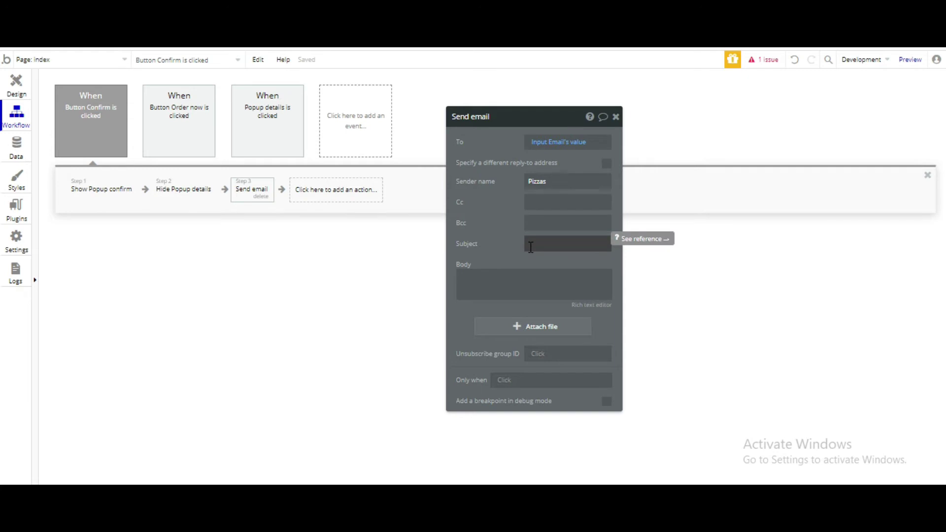
{"action": "left_click", "coordinate": [531, 247]}
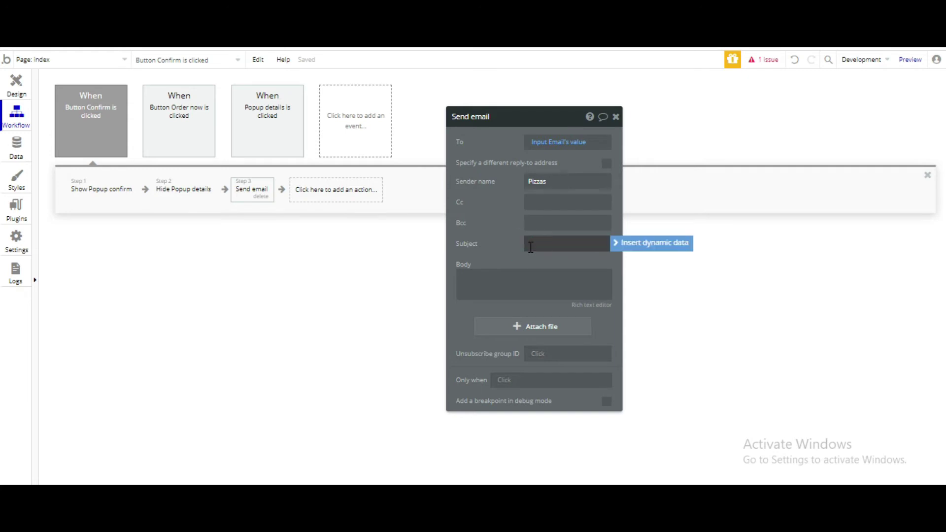
{"action": "type", "text": "Pizzamania order successful"}
Step: Write the body 'Congratulations! Your order has been placed…' plus a 'Thanks.' line, then close the step
{"action": "left_click", "coordinate": [596, 276]}
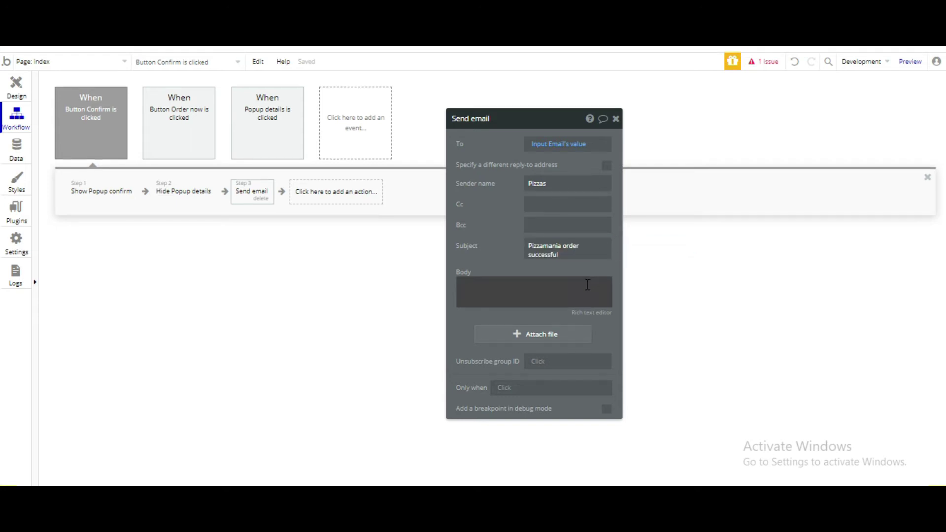
{"action": "left_click", "coordinate": [587, 285]}
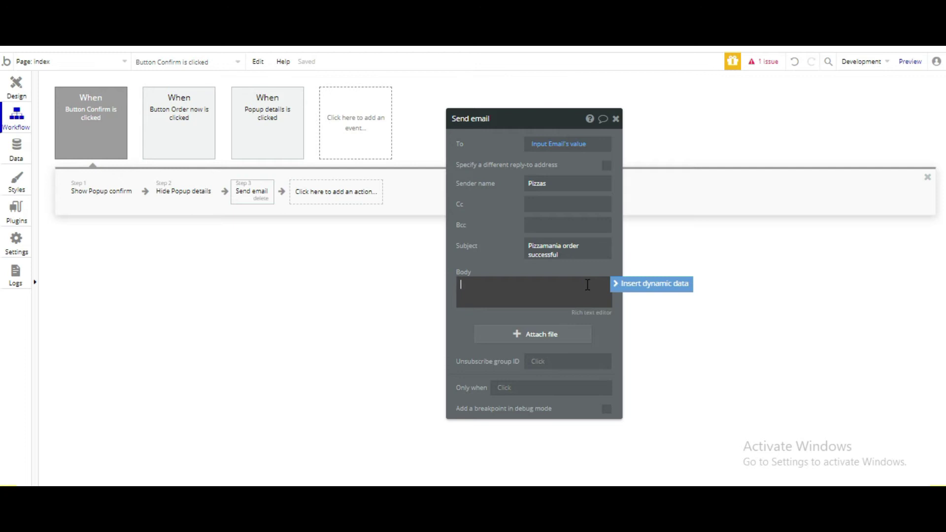
{"action": "type", "text": "Congratu"}
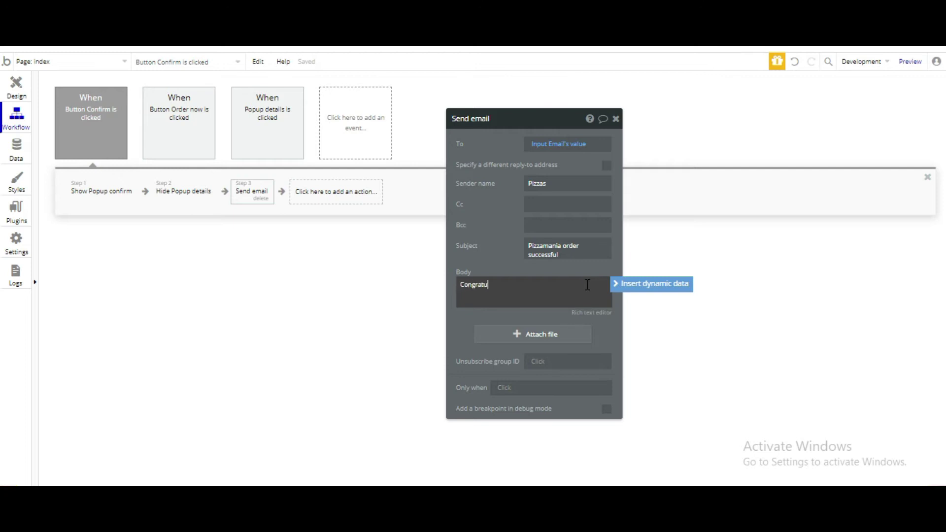
{"action": "type", "text": "lations! Your order has been placed. You will receive yo"}
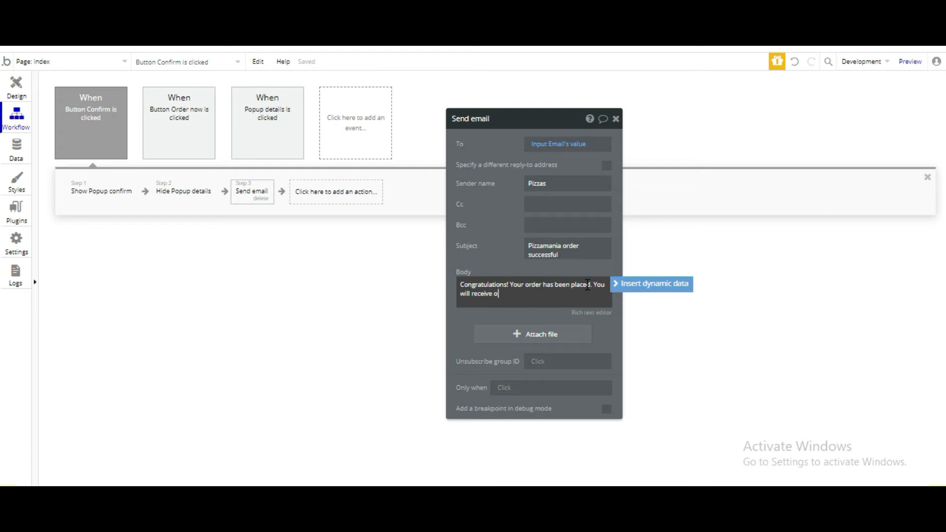
{"action": "type", "text": "ur order within next 30 minutes."}
{"action": "key", "text": "Return"}
{"action": "type", "text": "Than"}
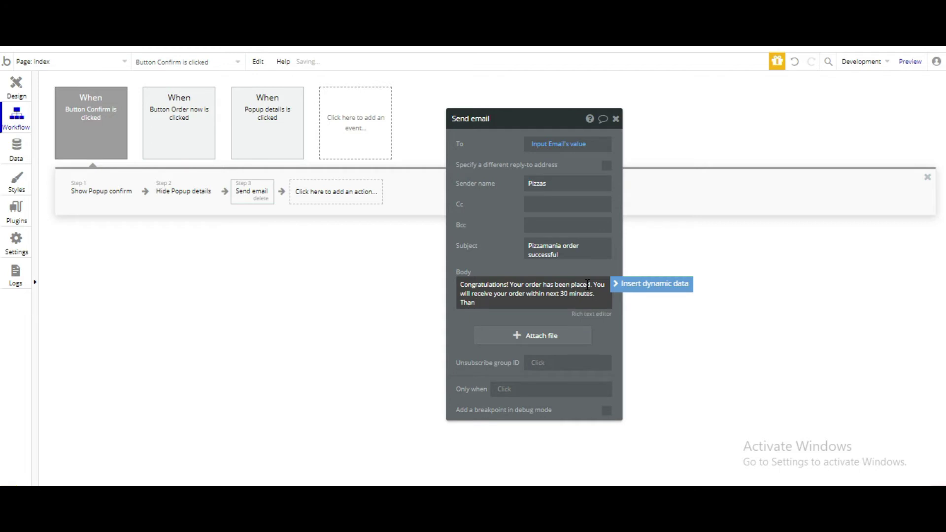
{"action": "type", "text": "ks."}
{"action": "left_click", "coordinate": [507, 318]}
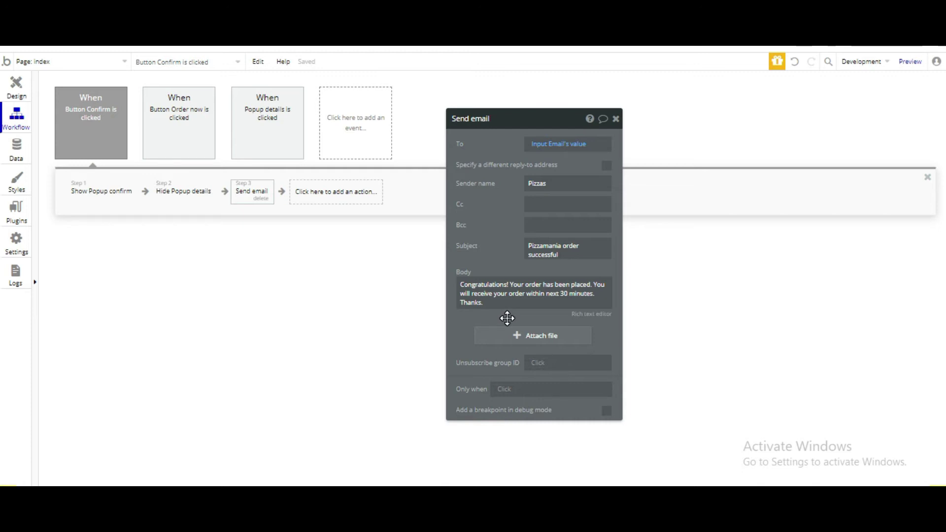
{"action": "left_click", "coordinate": [616, 119]}
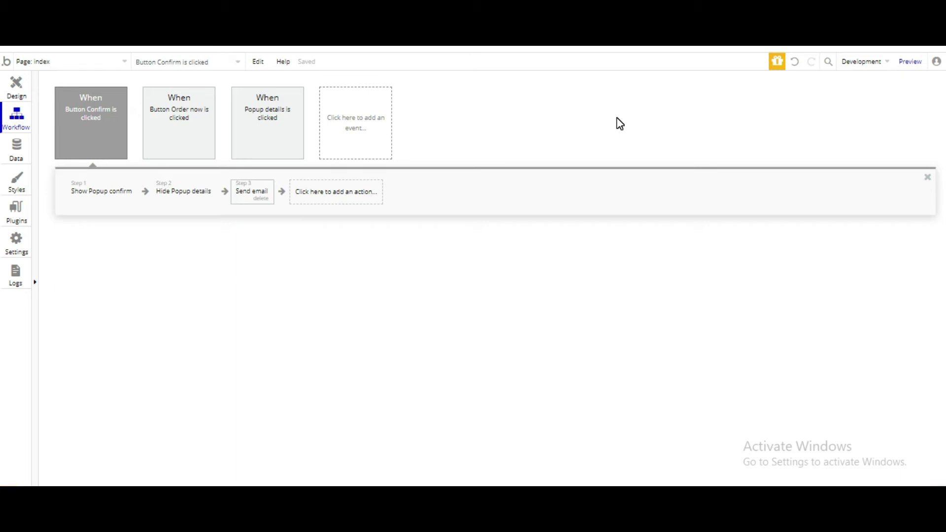
Step: Add a second Send email action as step 4, found by searching 'send'
{"action": "left_click", "coordinate": [360, 197]}
{"action": "type", "text": "send"}
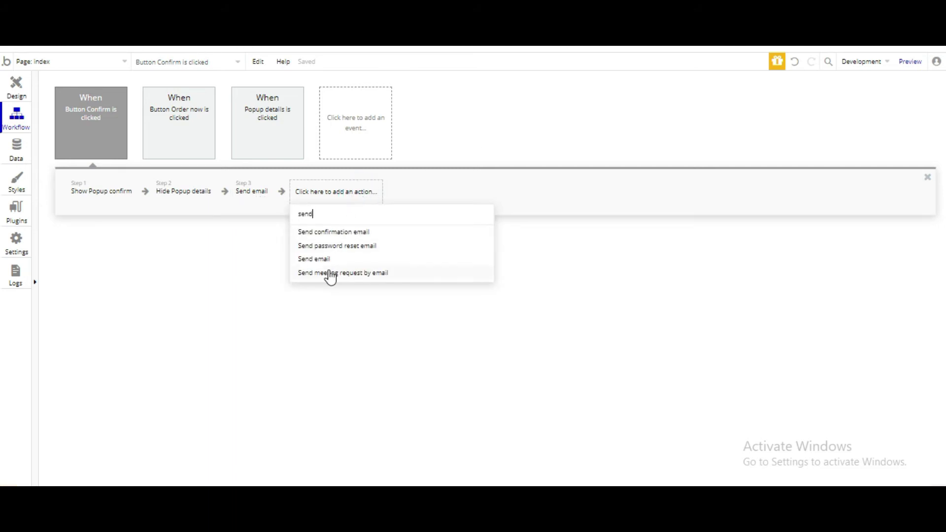
{"action": "left_click", "coordinate": [326, 260]}
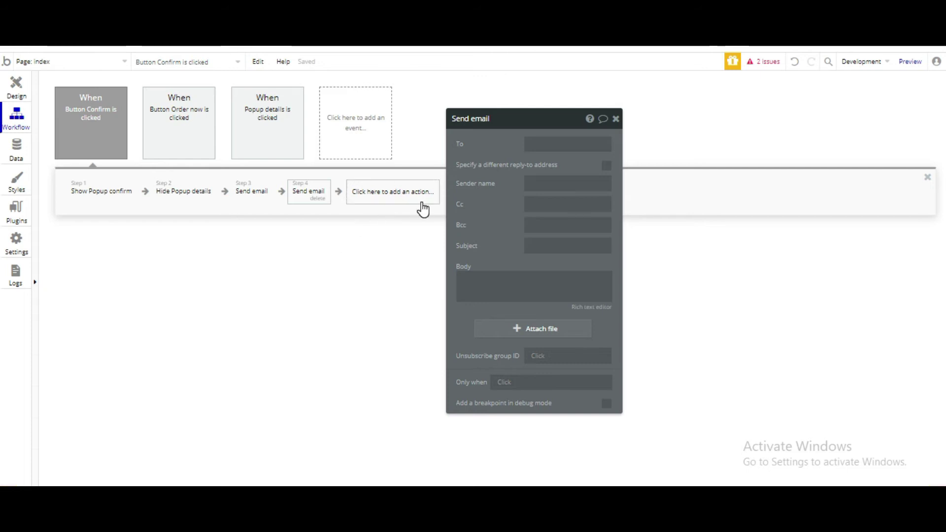
Step: Address the second email to the owner's e-mail, sender PizzaMania, subject 'Order Received'
{"action": "left_click", "coordinate": [568, 148]}
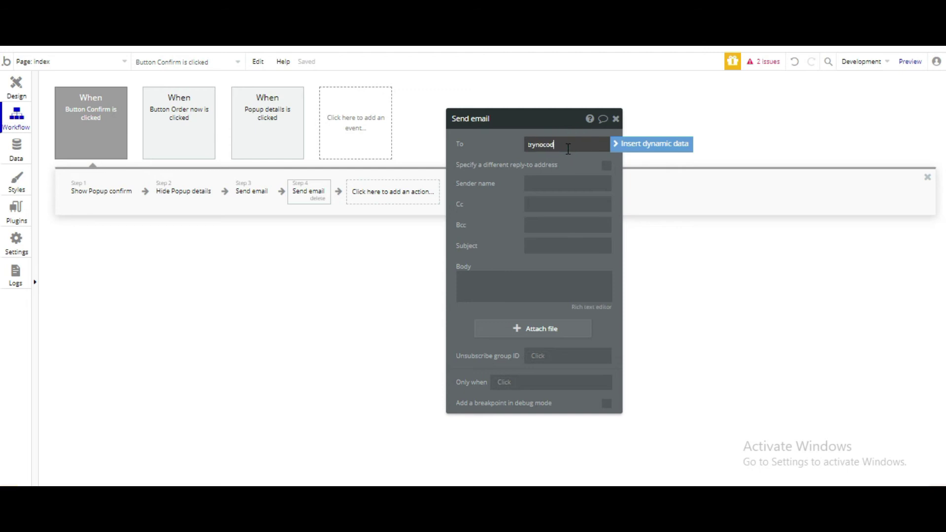
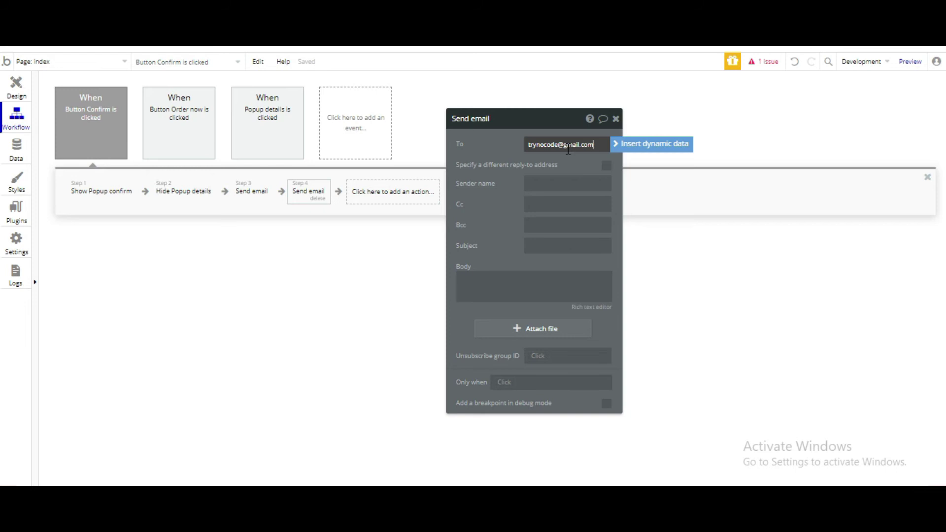
{"action": "left_click", "coordinate": [551, 185]}
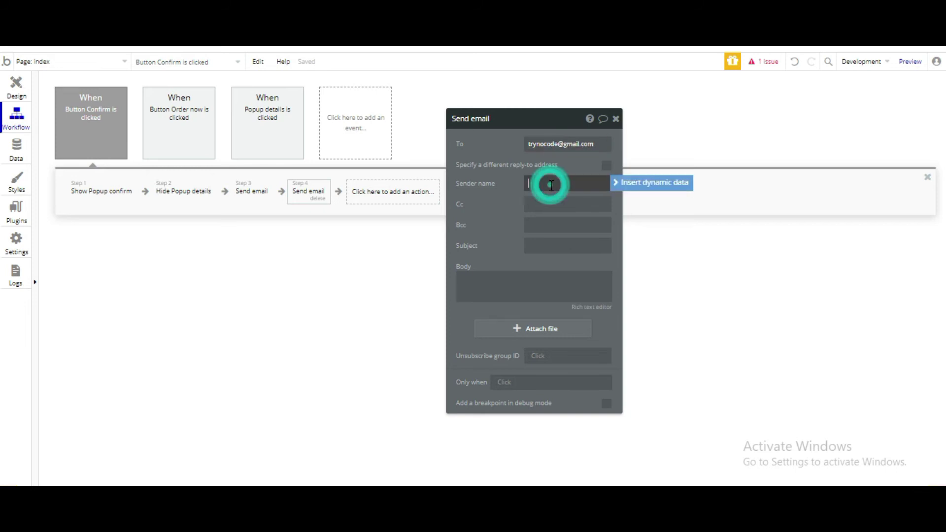
{"action": "type", "text": "Pizz"}
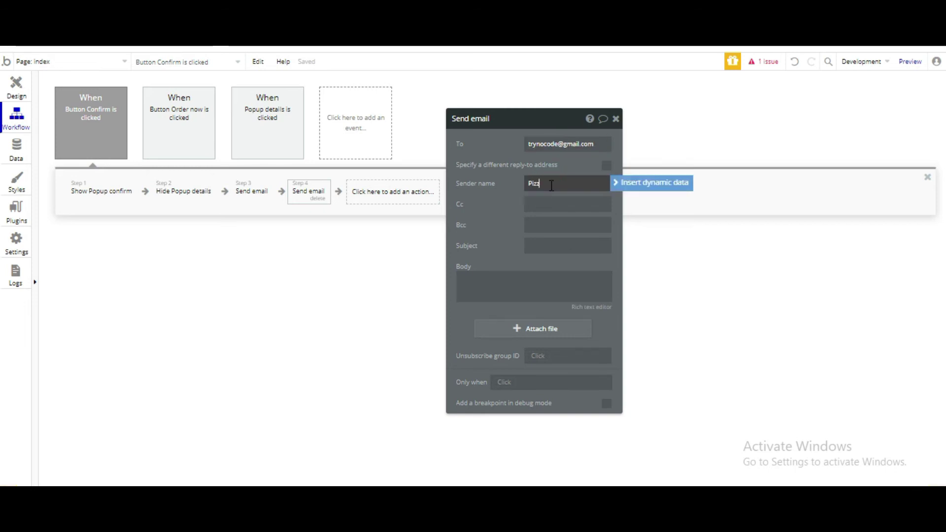
{"action": "type", "text": "aMania"}
{"action": "left_click", "coordinate": [534, 245]}
{"action": "type", "text": "O"}
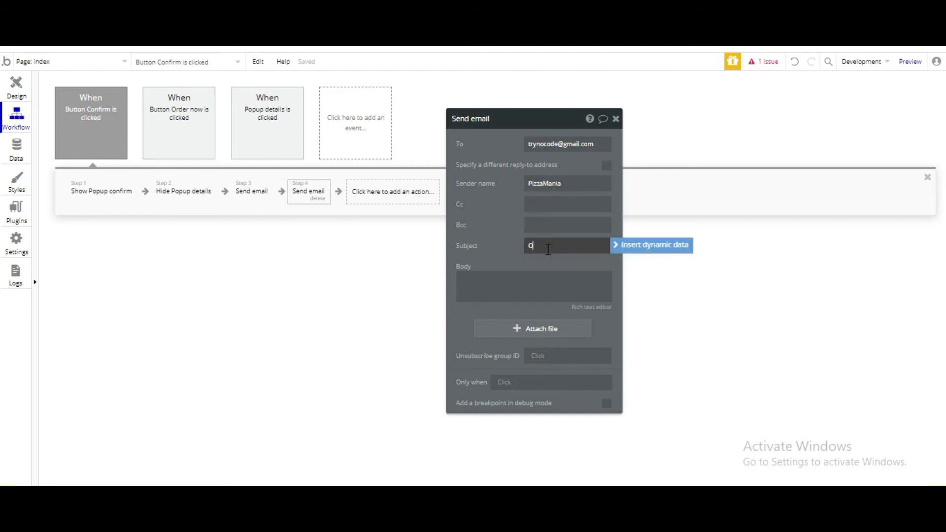
{"action": "type", "text": "rder #eceived"}
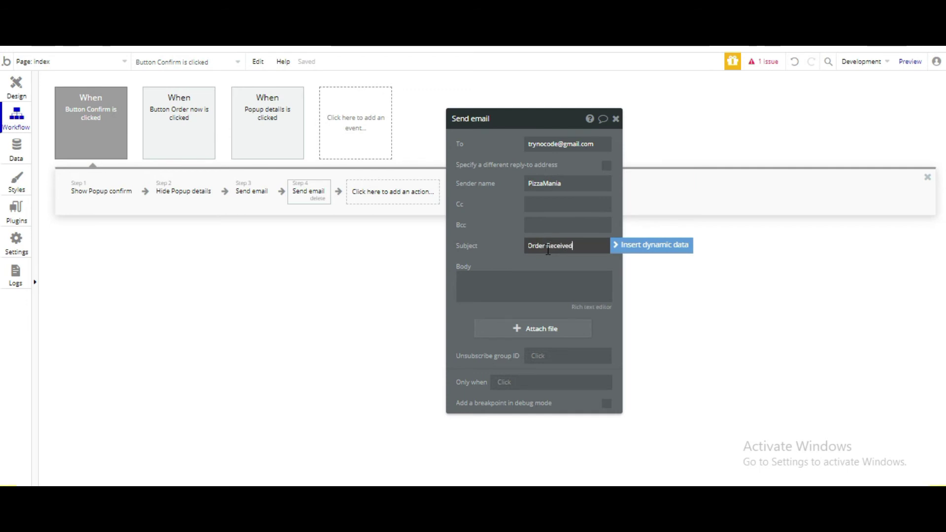
{"action": "left_click", "coordinate": [540, 262]}
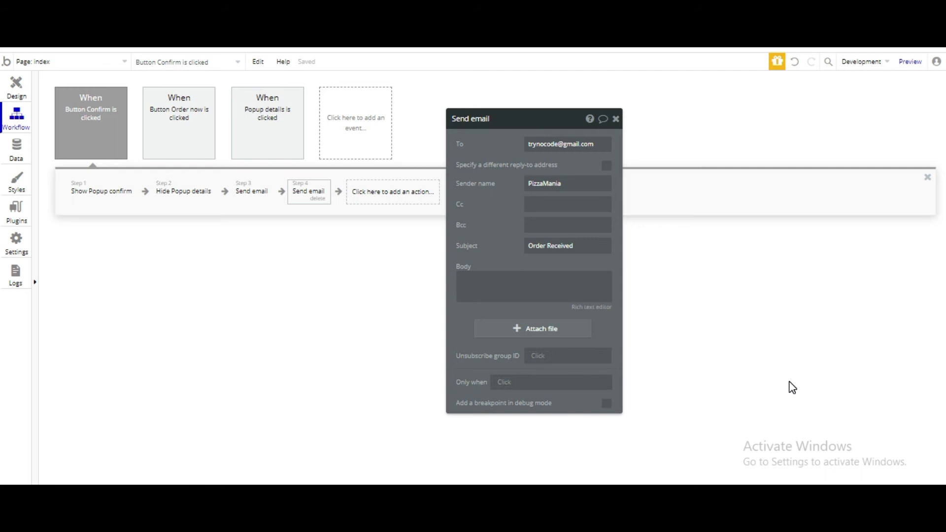
Step: Start the body with 'This is one order for' and insert a dynamic data placeholder
{"action": "left_click", "coordinate": [525, 292]}
{"action": "type", "text": "This is one order for"}
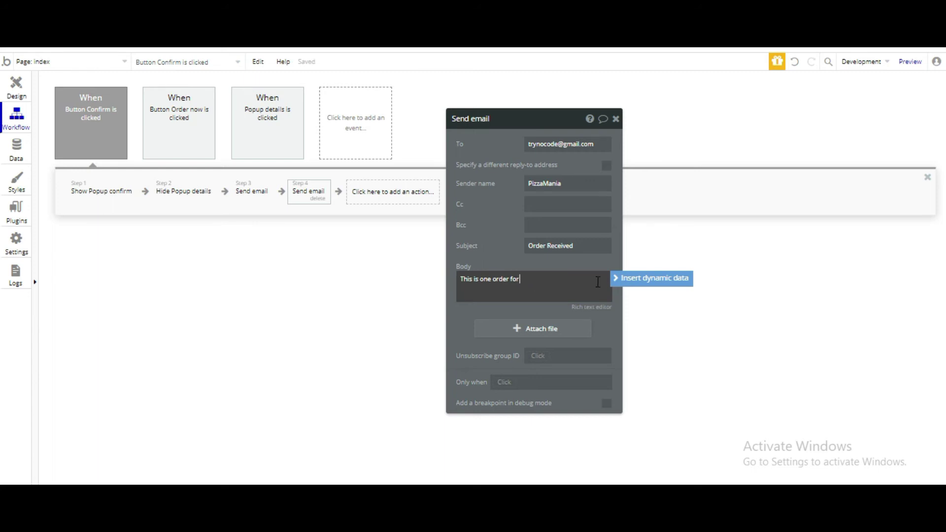
{"action": "left_click", "coordinate": [632, 281]}
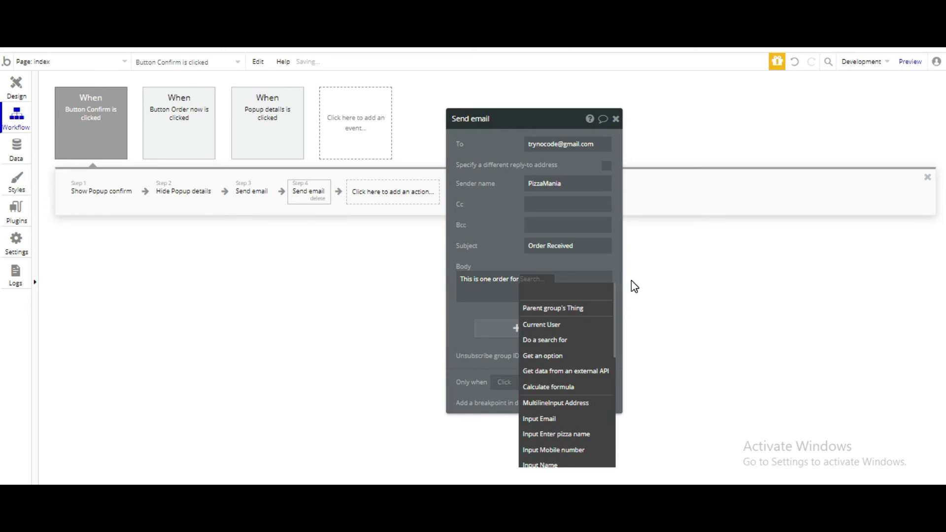
{"action": "left_click", "coordinate": [631, 280]}
{"action": "left_click", "coordinate": [524, 280]}
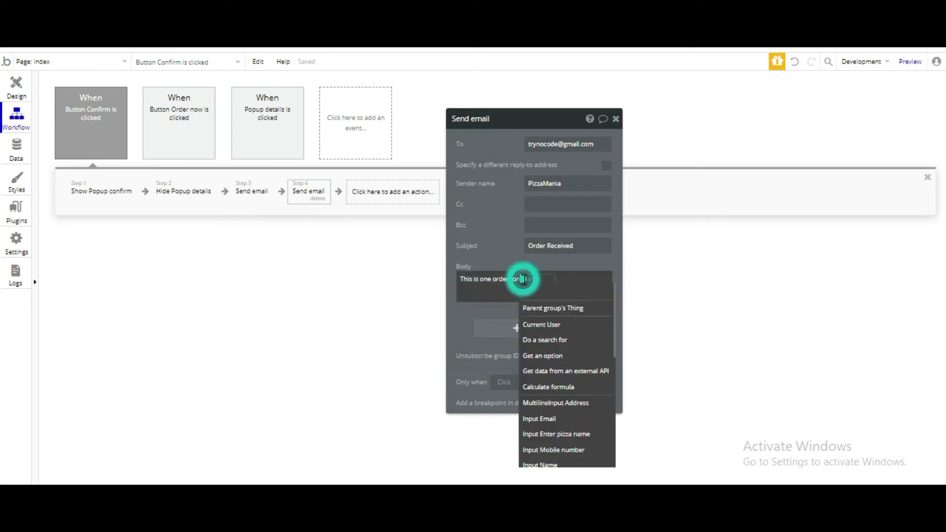
Step: Fill the placeholder with Do a search for pizzas:first item's name:uppercase
{"action": "left_click", "coordinate": [547, 340]}
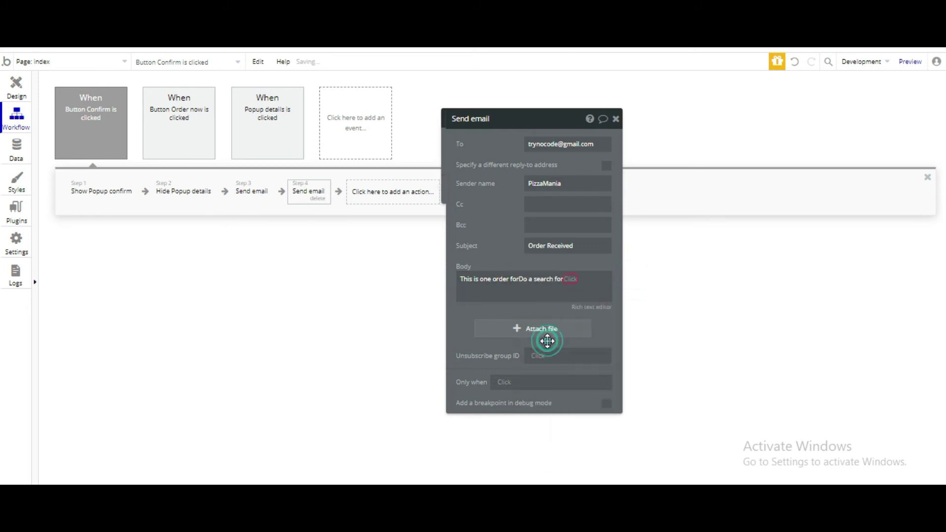
{"action": "left_click", "coordinate": [360, 141]}
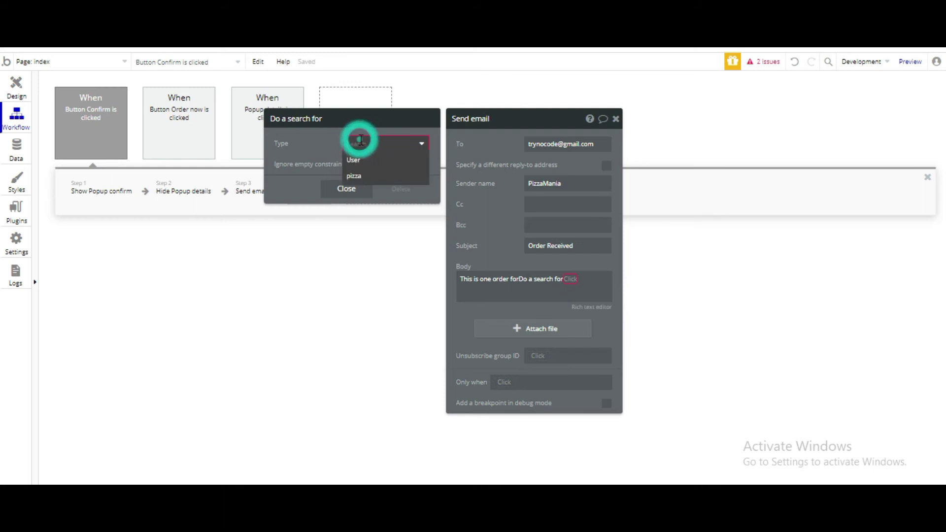
{"action": "left_click", "coordinate": [356, 175]}
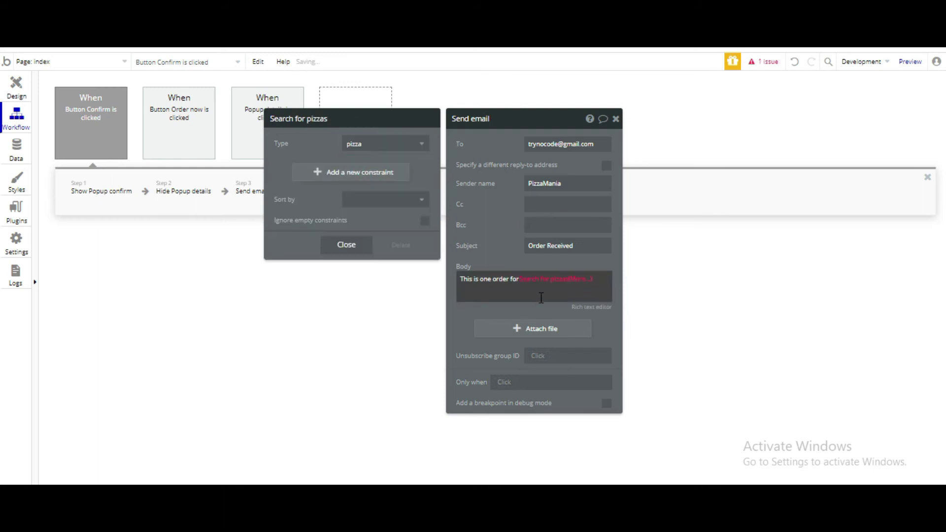
{"action": "left_click", "coordinate": [578, 279]}
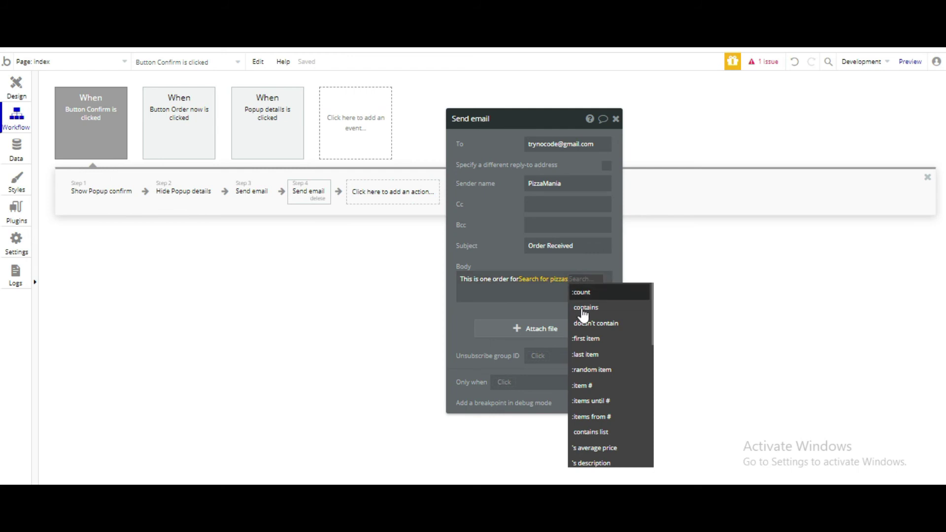
{"action": "left_click", "coordinate": [588, 339]}
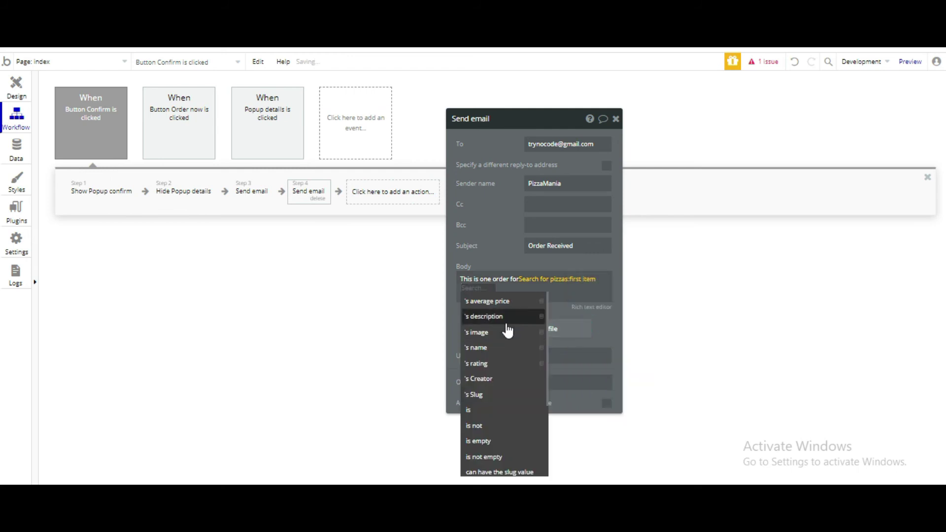
{"action": "left_click", "coordinate": [503, 352]}
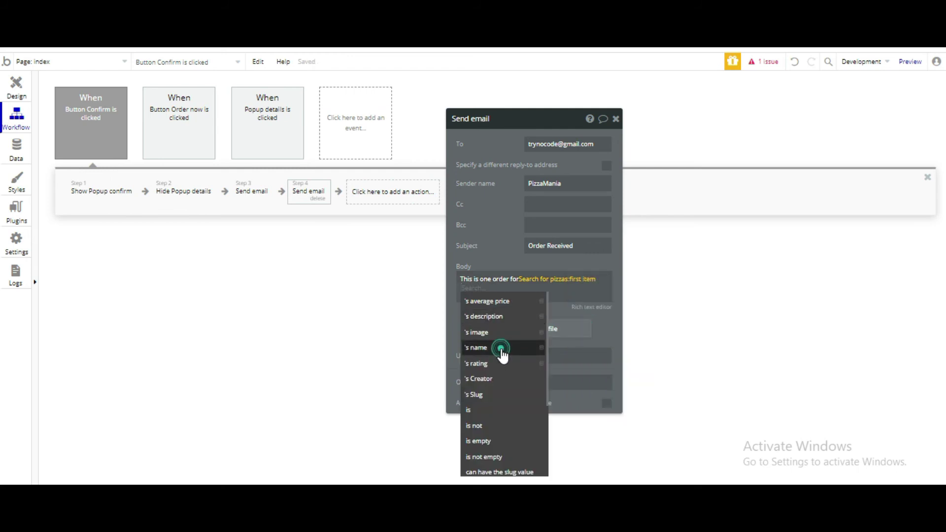
{"action": "left_click", "coordinate": [488, 290]}
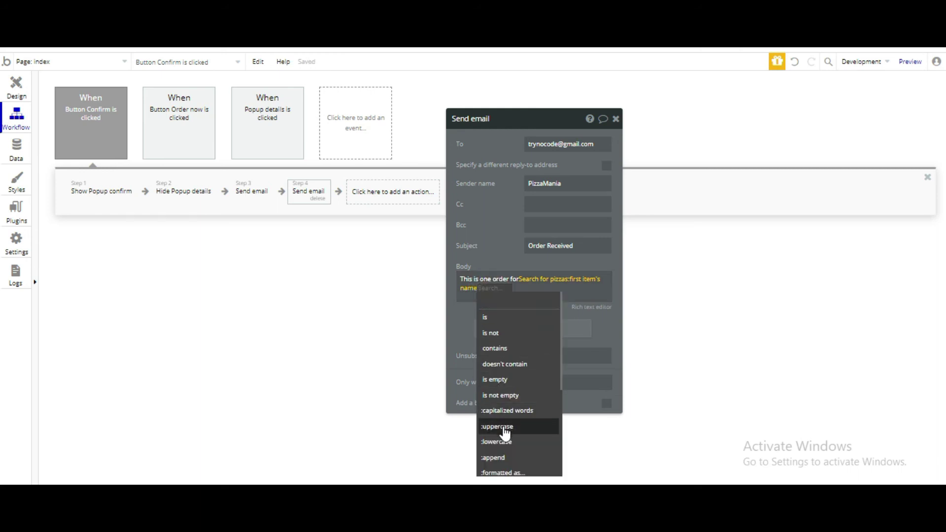
{"action": "left_click", "coordinate": [505, 428]}
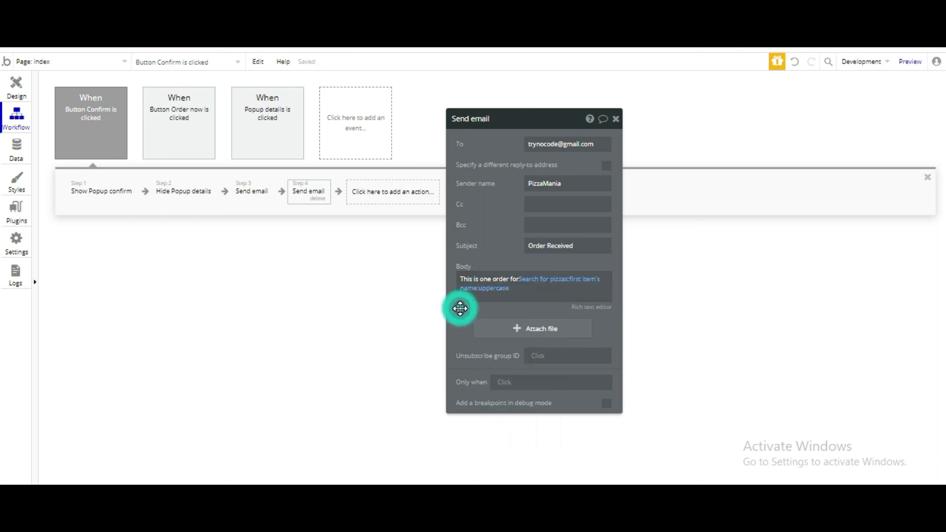
Step: Add a new line 'by' followed by Input Name's value:capitalized words
{"action": "left_click", "coordinate": [518, 290]}
{"action": "key", "text": "Return"}
{"action": "type", "text": "by"}
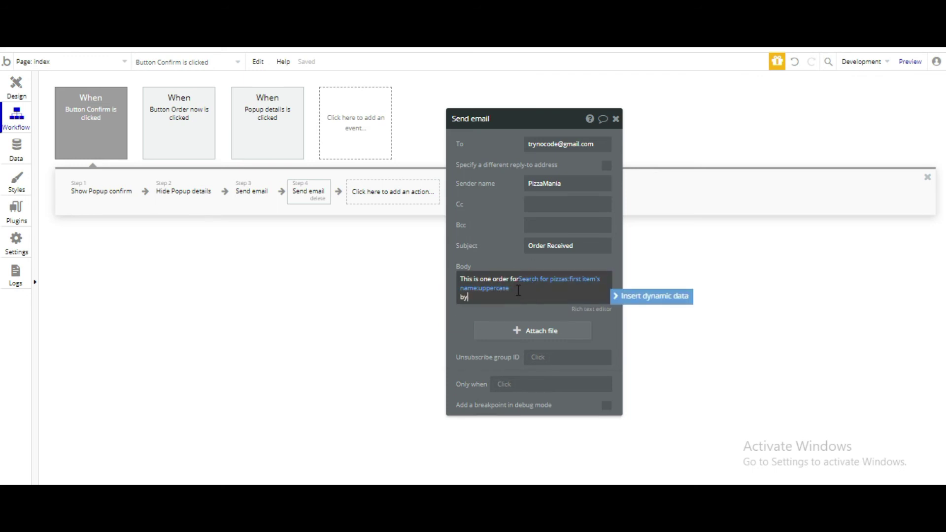
{"action": "left_click", "coordinate": [657, 299]}
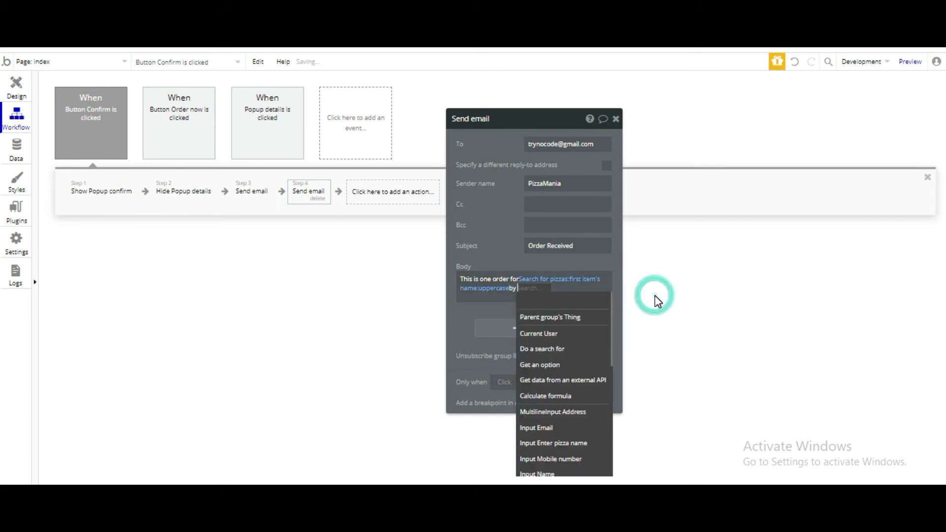
{"action": "scroll", "coordinate": [553, 436], "scroll_direction": "down", "scroll_amount": 1}
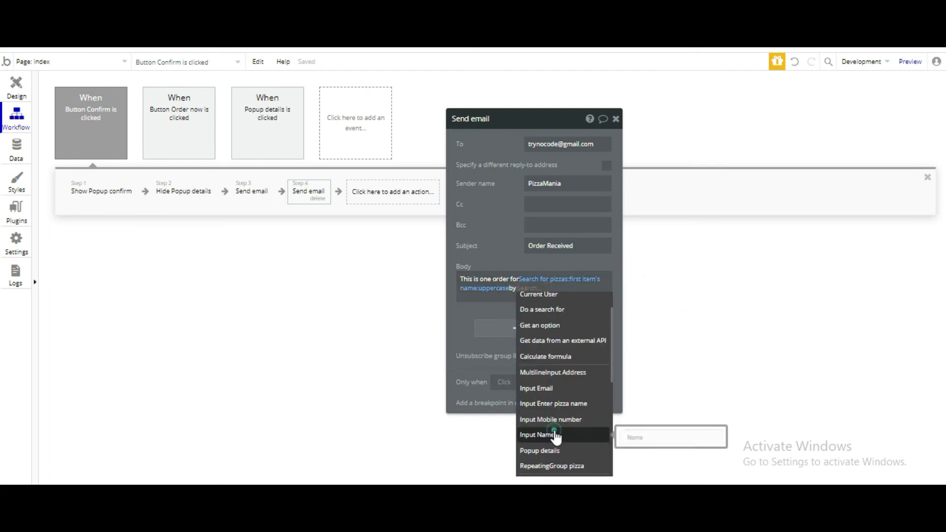
{"action": "left_click", "coordinate": [555, 436]}
{"action": "left_click", "coordinate": [601, 301]}
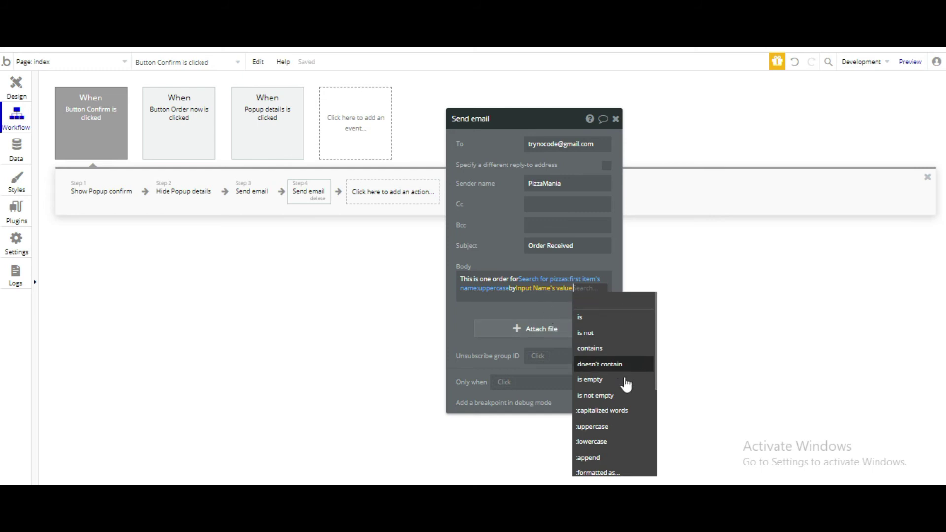
{"action": "left_click", "coordinate": [617, 411]}
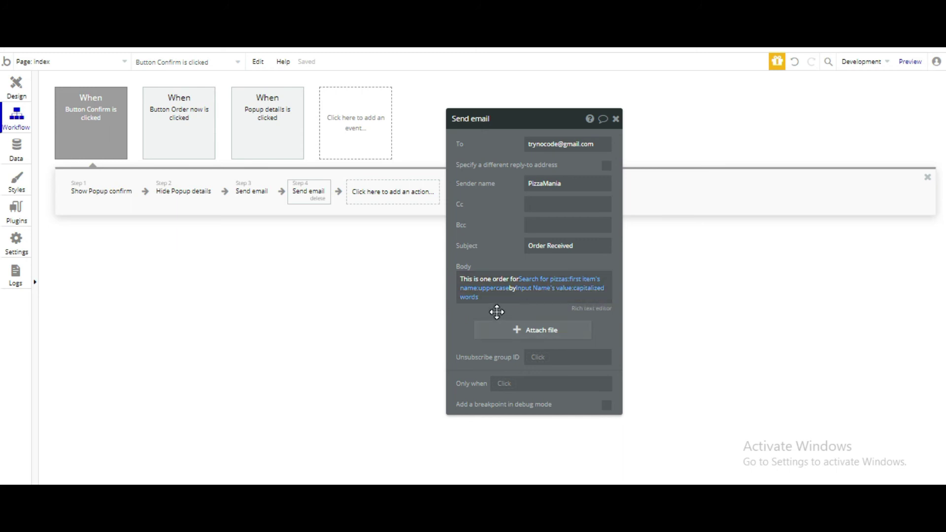
Step: Append 'at address' followed by MultilineInput Address's value to the body
{"action": "left_click", "coordinate": [492, 298]}
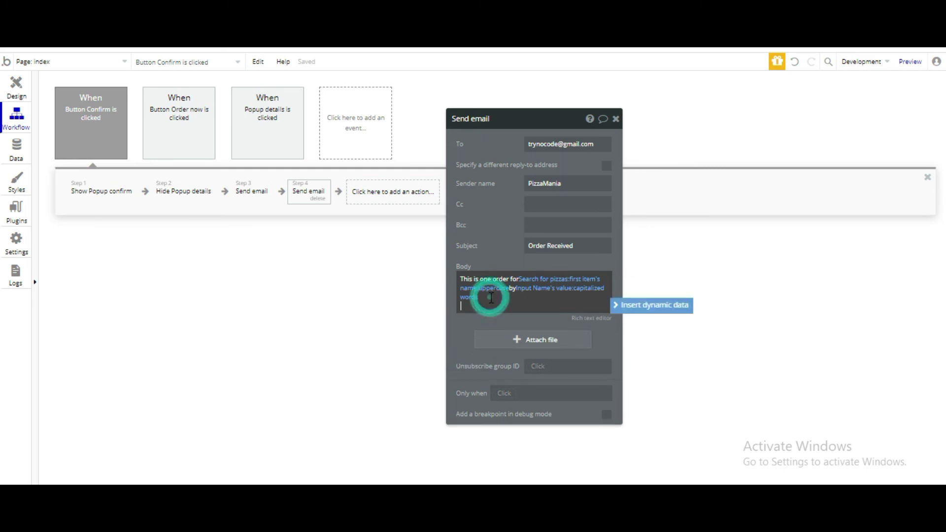
{"action": "type", "text": "at address"}
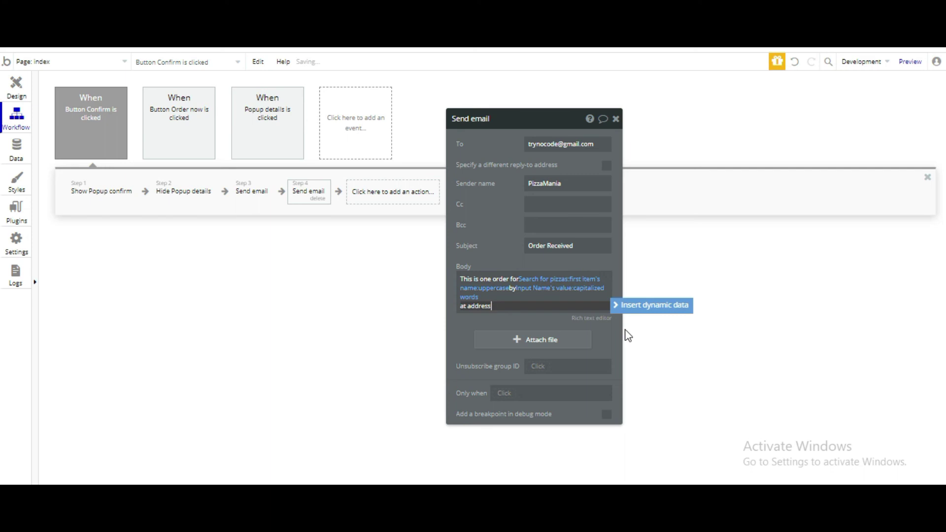
{"action": "left_click", "coordinate": [634, 309]}
{"action": "type", "text": "mul"}
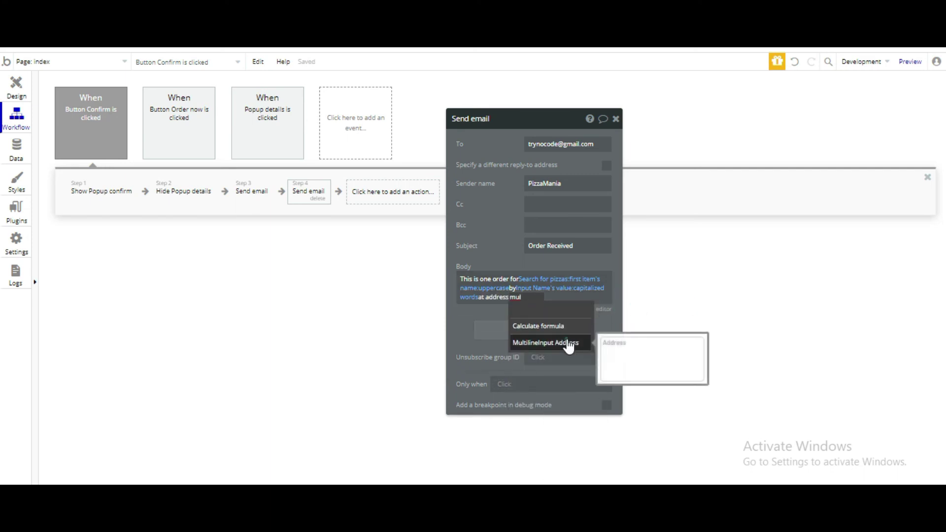
{"action": "left_click", "coordinate": [568, 344]}
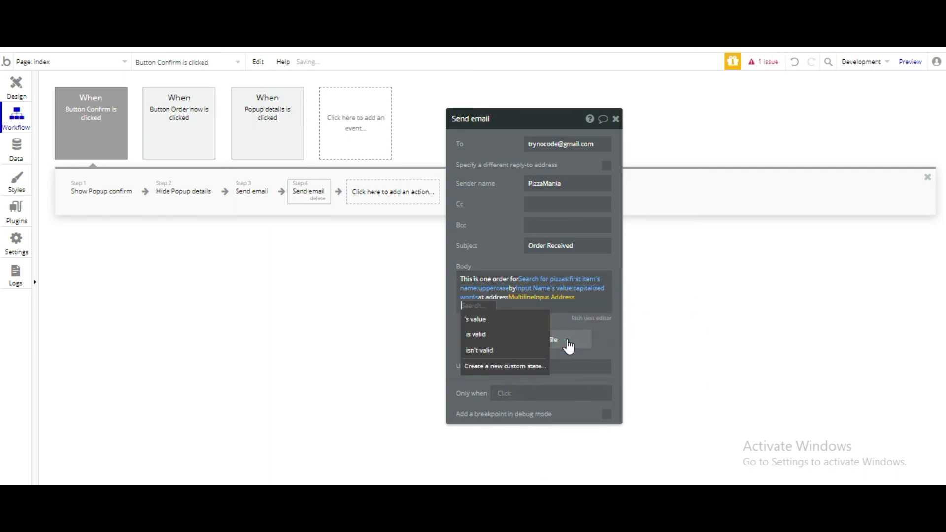
{"action": "left_click", "coordinate": [530, 325]}
{"action": "left_click", "coordinate": [529, 326]}
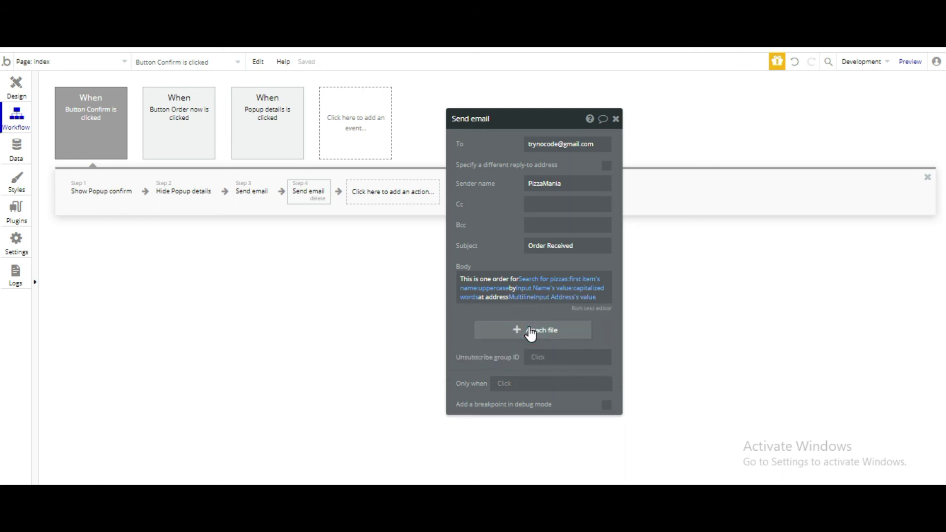
Step: Add a 'Phone no:' line to the owner email body, followed by Input Mobile number's value
{"action": "left_click", "coordinate": [600, 300]}
{"action": "type", "text": "O"}
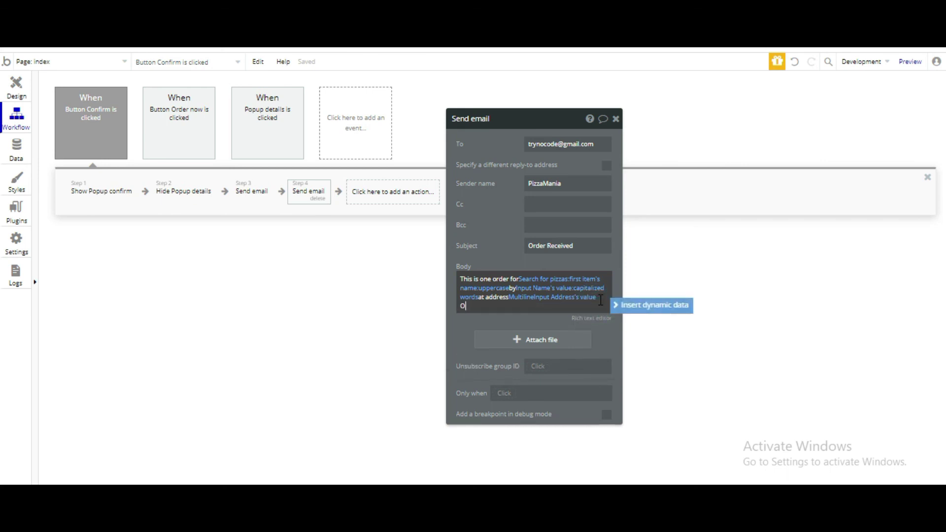
{"action": "type", "text": "hone no:"}
{"action": "left_click", "coordinate": [653, 305]}
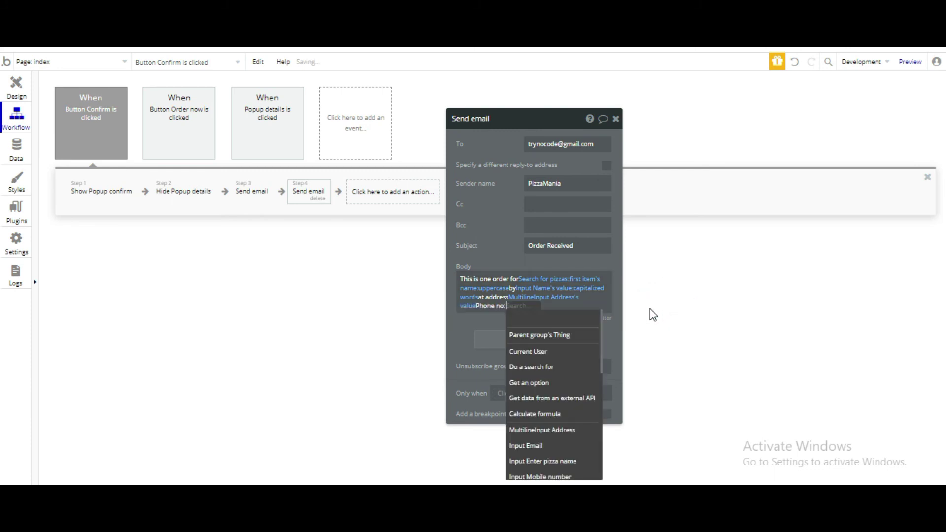
{"action": "left_click", "coordinate": [540, 436]}
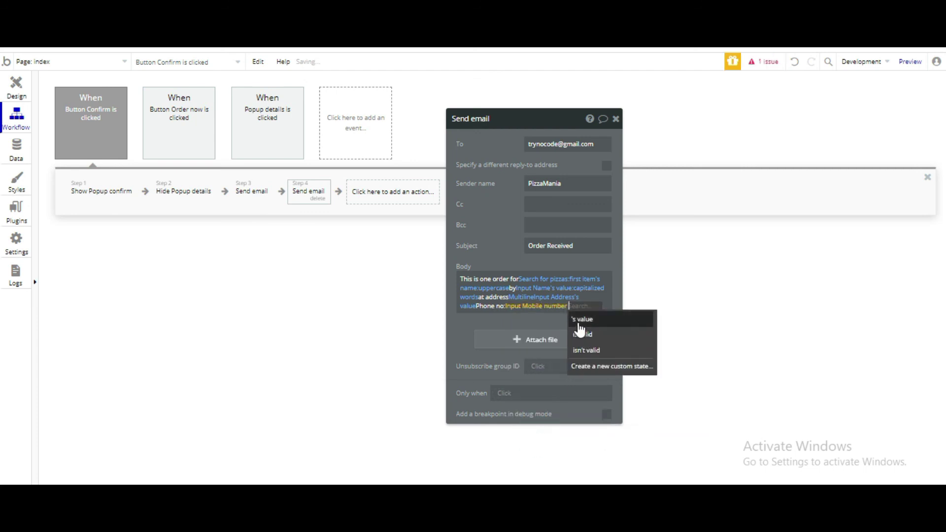
{"action": "left_click", "coordinate": [579, 319]}
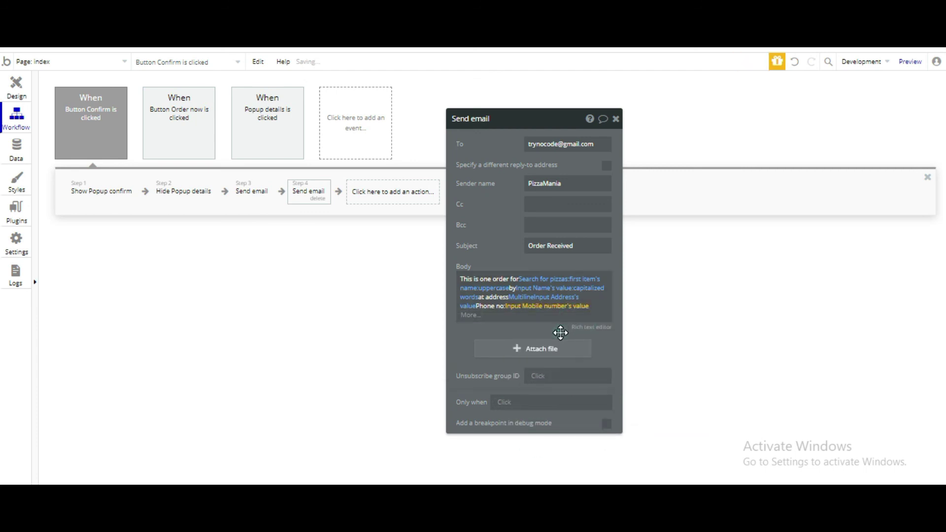
{"action": "left_click", "coordinate": [560, 333]}
Step: End the owner email body with a 'Thanks' line below the phone number
{"action": "left_click", "coordinate": [596, 307]}
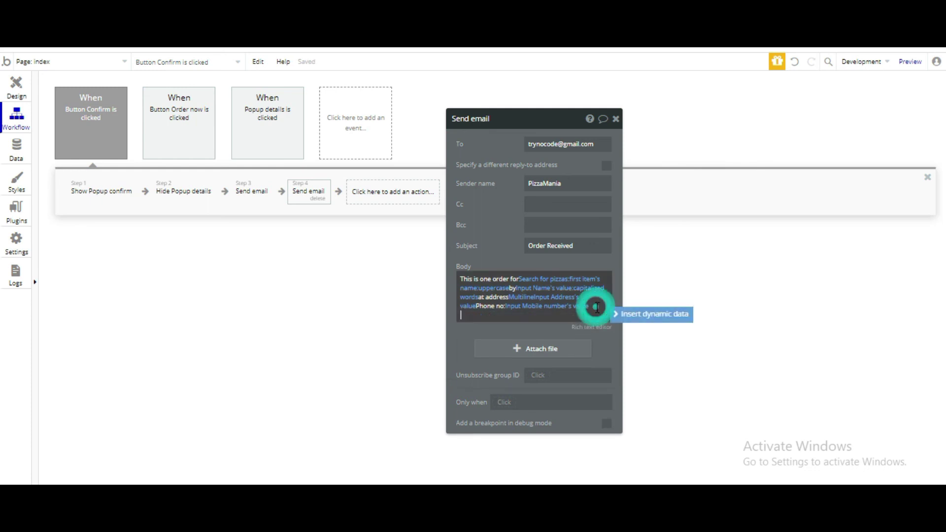
{"action": "type", "text": "Thans"}
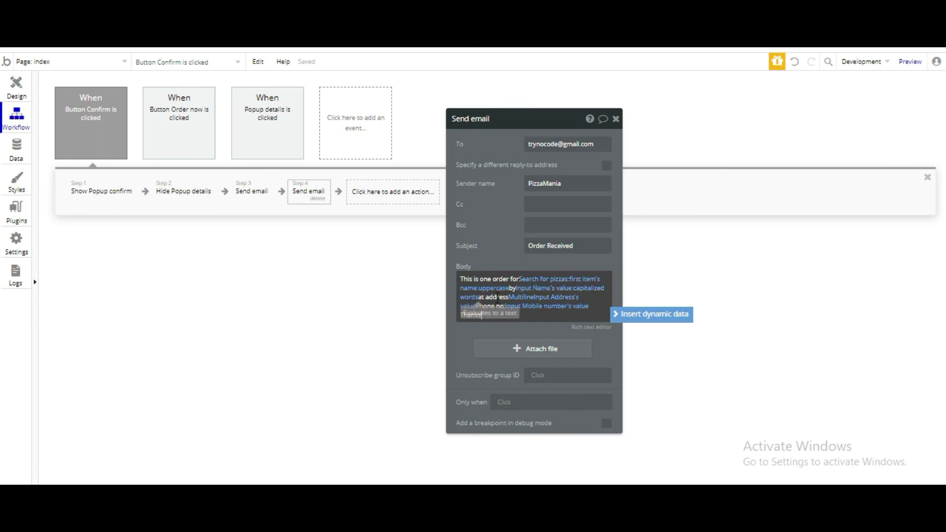
{"action": "left_click", "coordinate": [481, 314]}
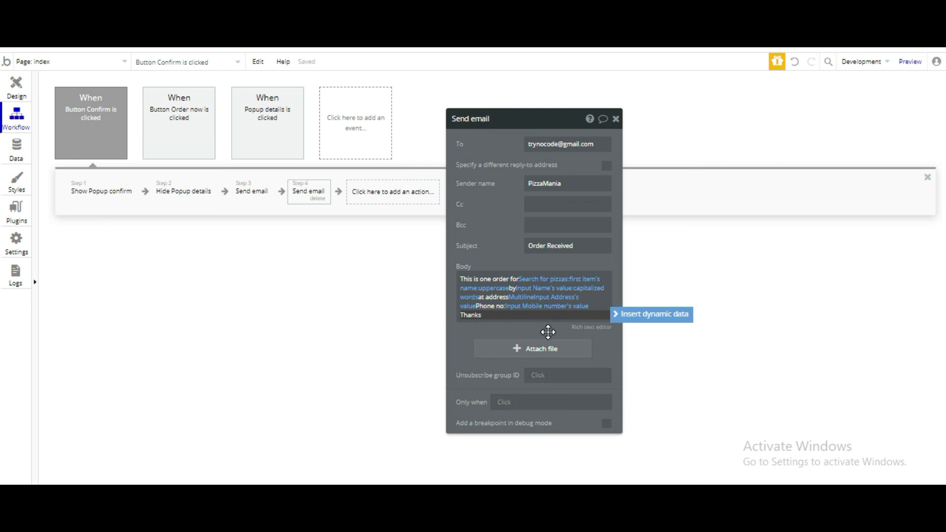
Step: Close the second Send email step's settings, leaving the Confirm workflow's four steps visible
{"action": "left_click", "coordinate": [615, 118]}
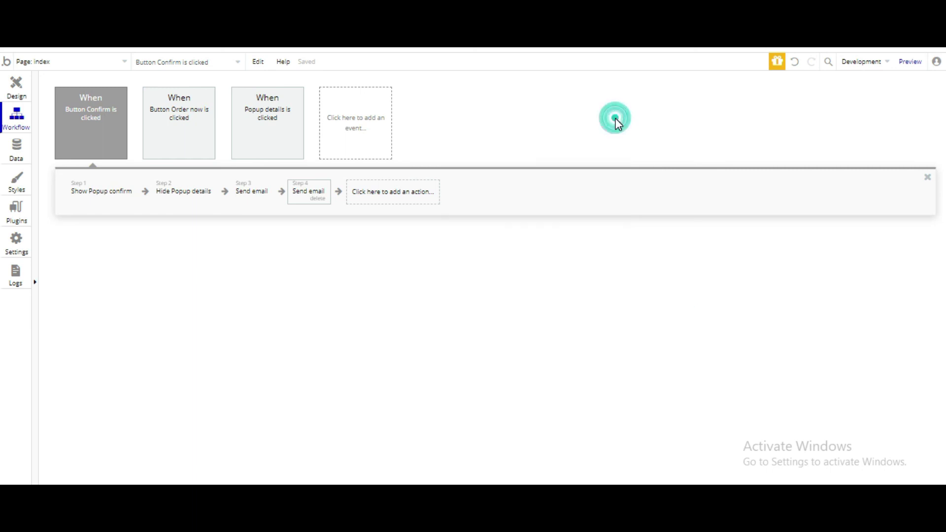